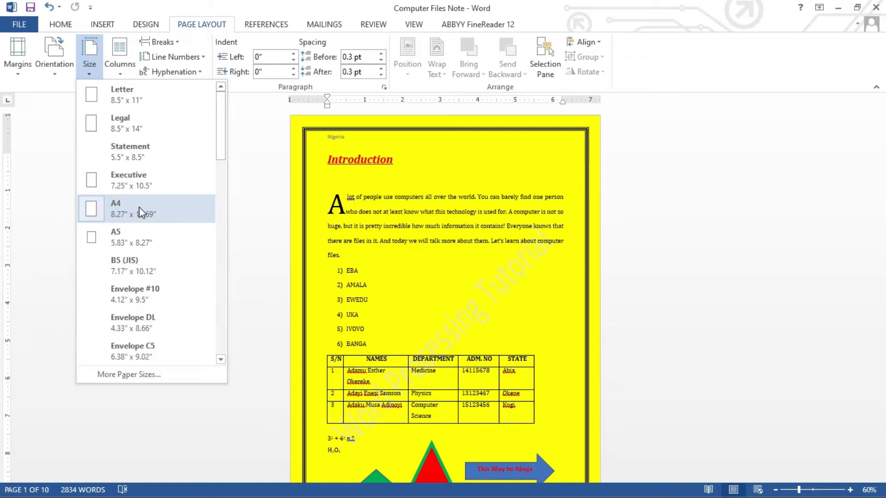
Step: Try the A4, Letter and Legal paper sizes on the document
{"action": "left_click", "coordinate": [139, 206]}
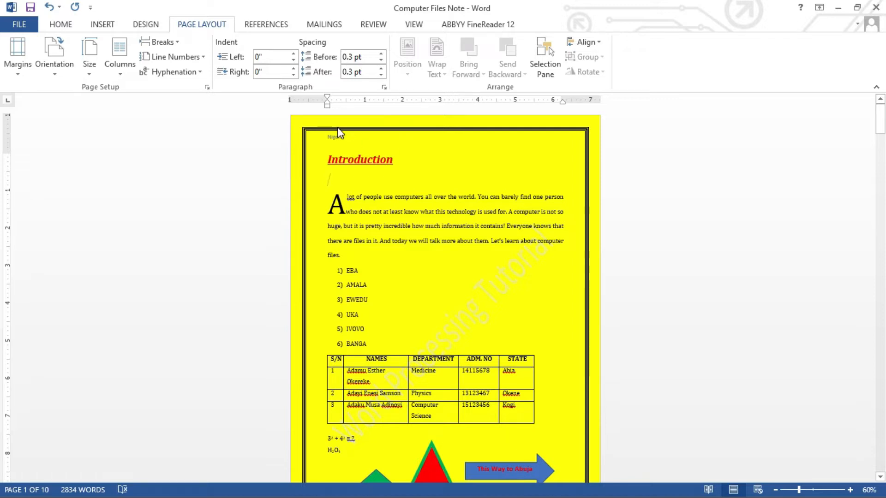
{"action": "left_click", "coordinate": [89, 69]}
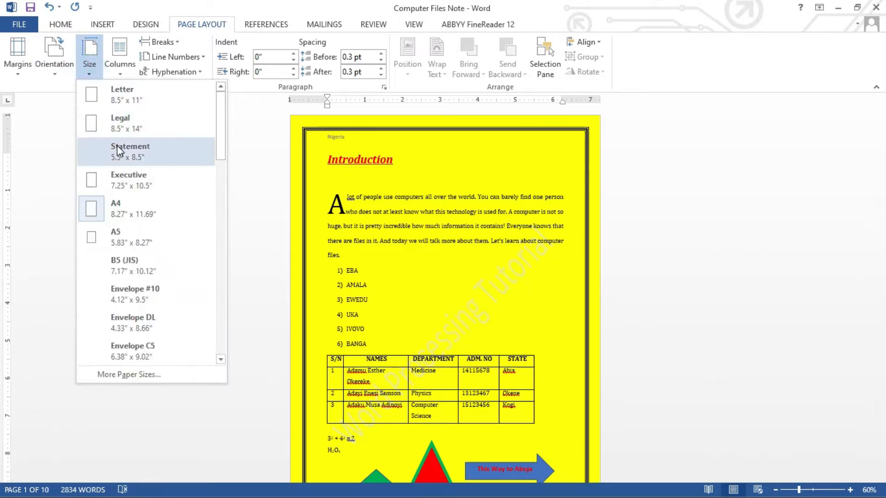
{"action": "left_click", "coordinate": [128, 98]}
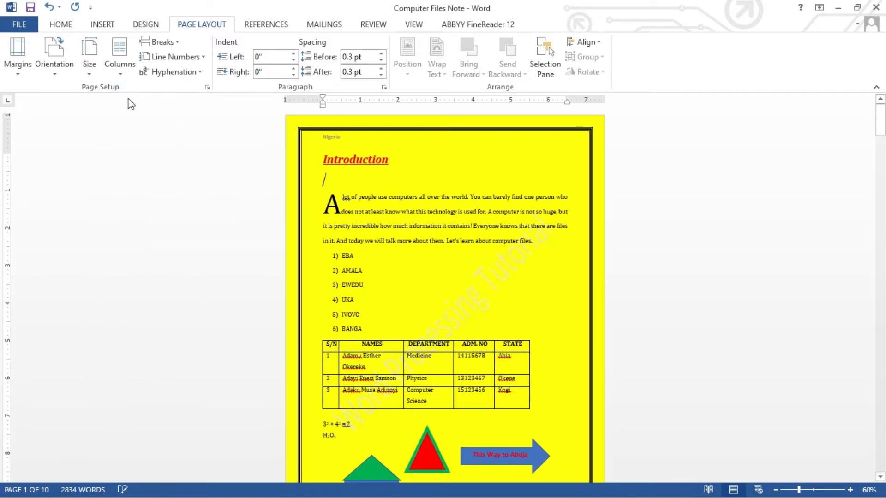
{"action": "left_click", "coordinate": [89, 70]}
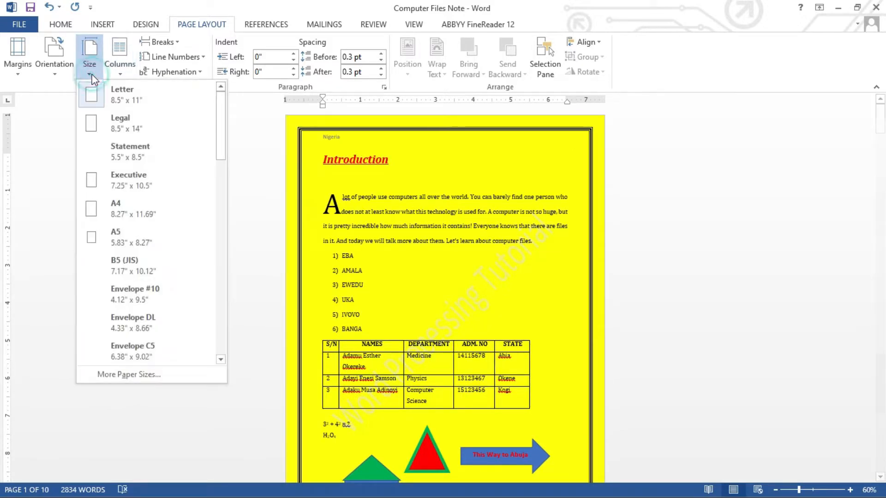
{"action": "left_click", "coordinate": [108, 121]}
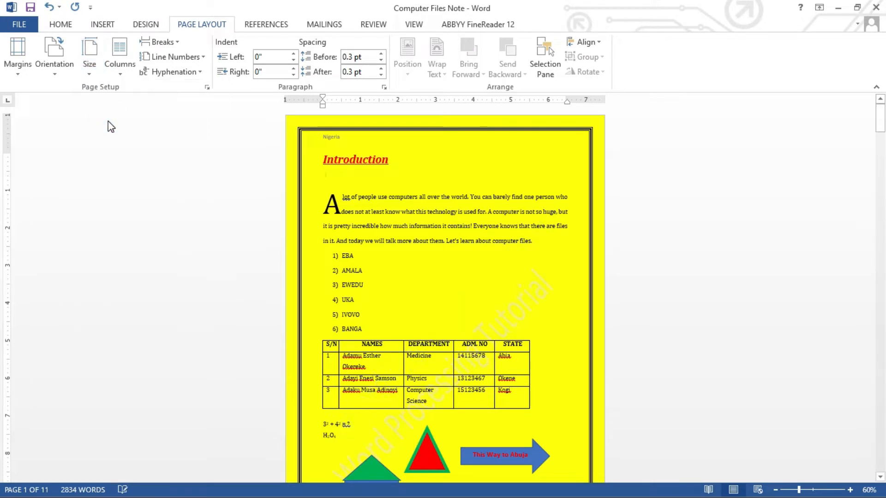
Step: Set the document's paper size to A4 (8.27" x 11.69")
{"action": "left_click", "coordinate": [90, 69]}
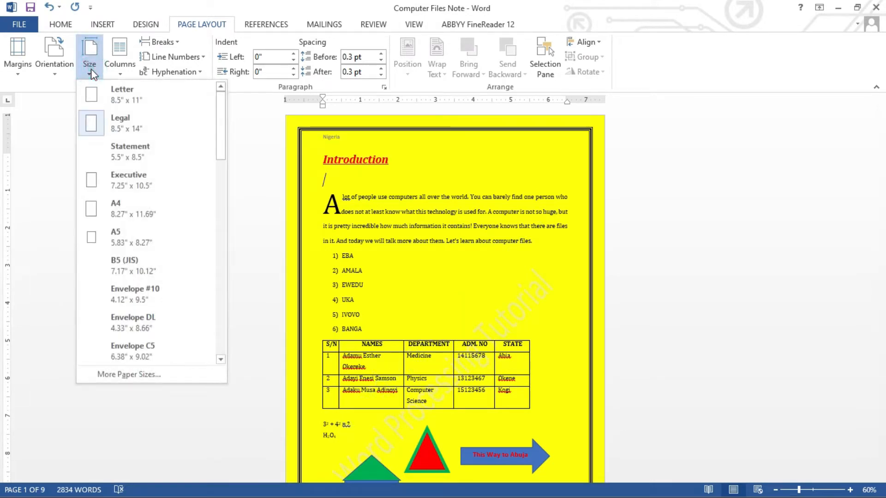
{"action": "left_click", "coordinate": [119, 212]}
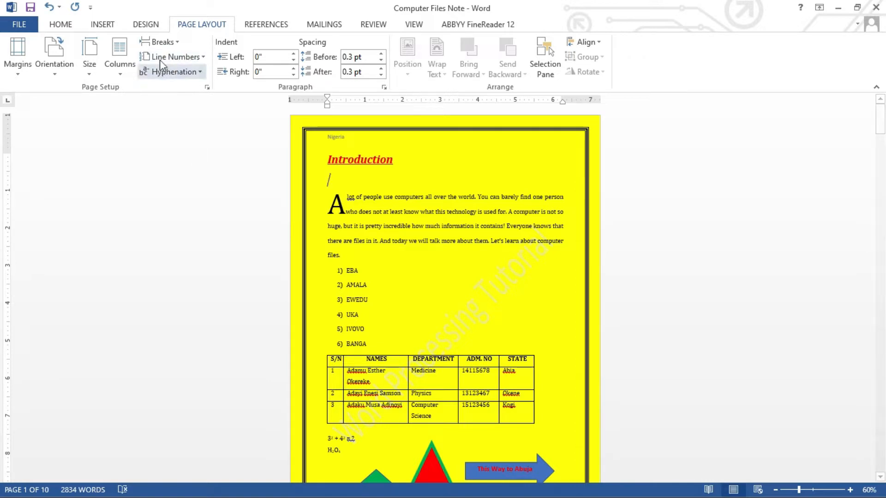
{"action": "left_click", "coordinate": [204, 57]}
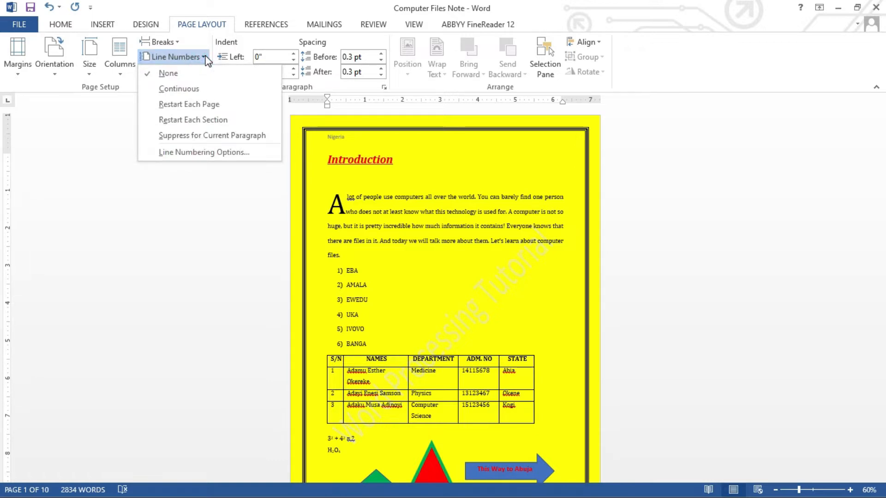
{"action": "left_click", "coordinate": [205, 58]}
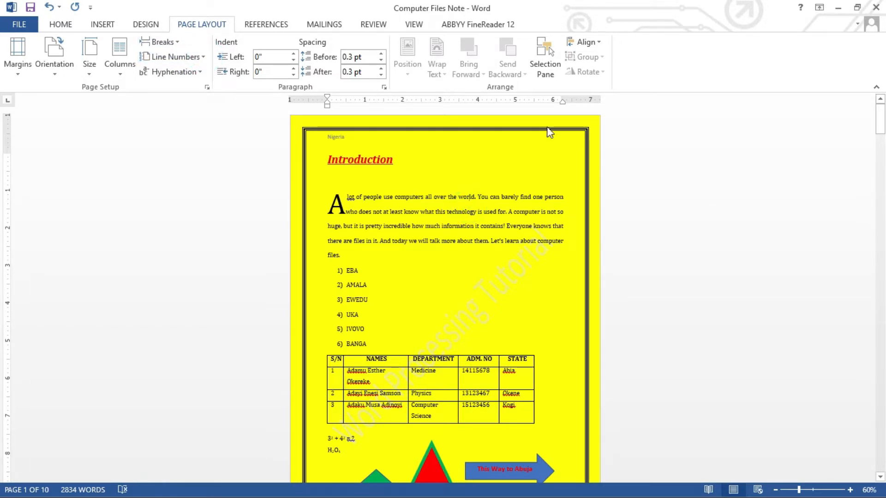
{"action": "left_click", "coordinate": [480, 177]}
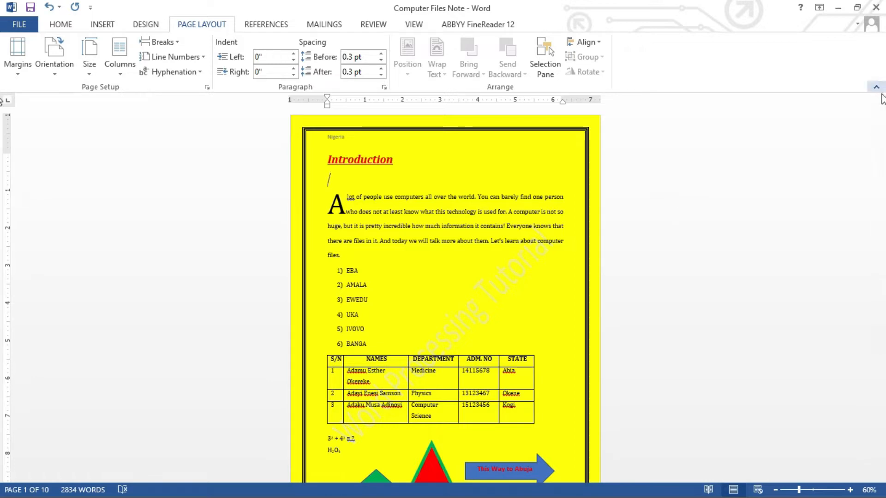
Step: Examine the layout and orientation of the document's first pages, comparing page 1 with the text pages that follow
{"action": "left_click", "coordinate": [881, 117]}
{"action": "mouse_move", "coordinate": [880, 116]}
{"action": "left_mouse_down"}
{"action": "mouse_move", "coordinate": [880, 183]}
{"action": "mouse_move", "coordinate": [878, 145]}
{"action": "left_mouse_up"}
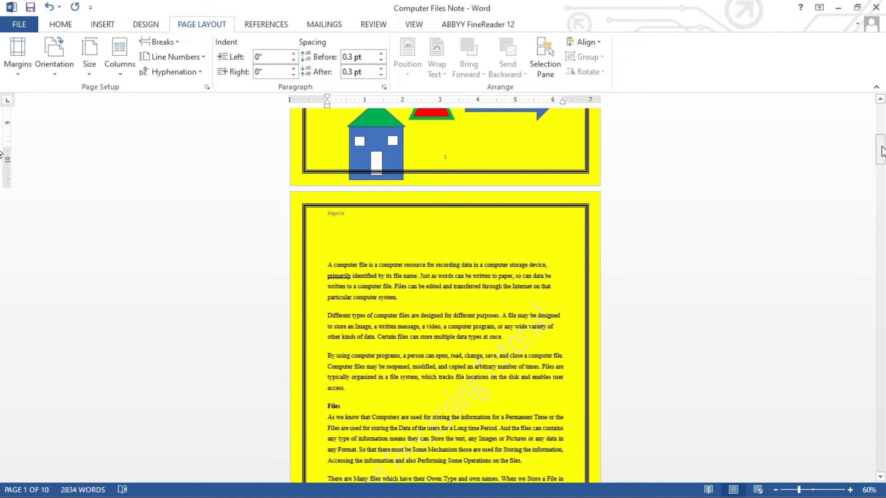
{"action": "left_click_drag", "start_coordinate": [882, 151], "coordinate": [822, 148]}
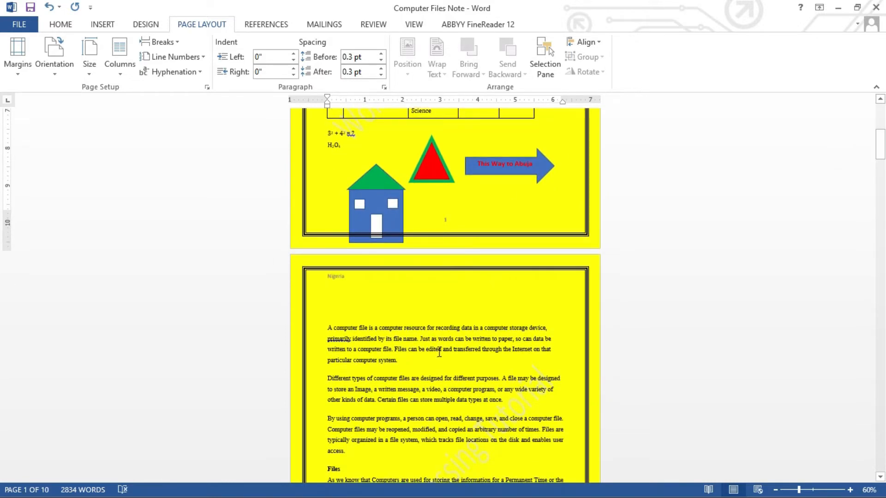
{"action": "left_click_drag", "start_coordinate": [880, 143], "coordinate": [2, 173]}
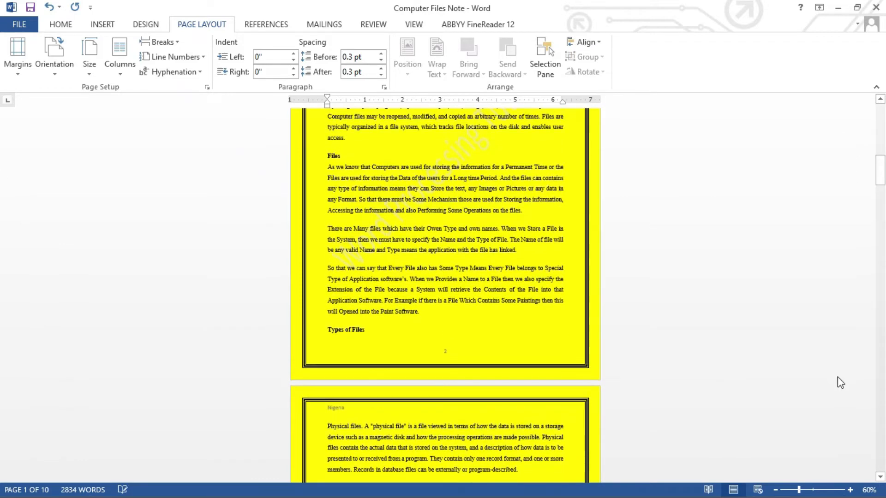
{"action": "left_click", "coordinate": [812, 489]}
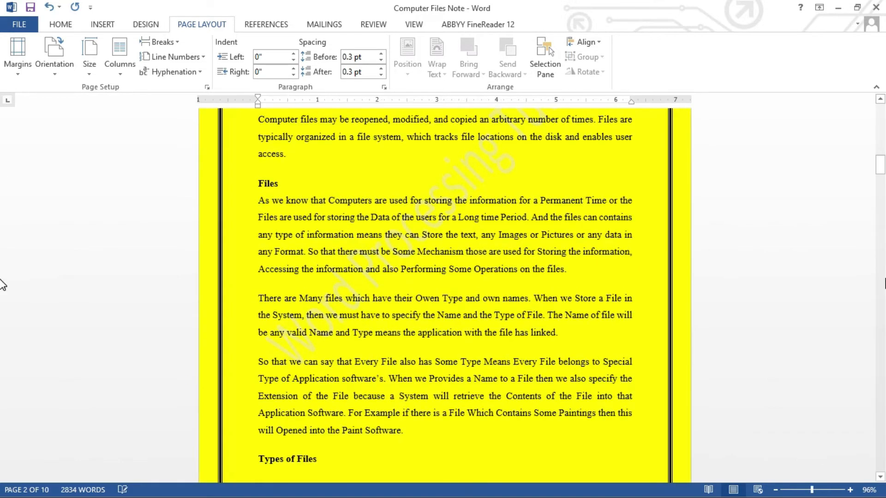
{"action": "left_click_drag", "start_coordinate": [880, 165], "coordinate": [3, 186]}
{"action": "left_click_drag", "start_coordinate": [881, 184], "coordinate": [883, 156]}
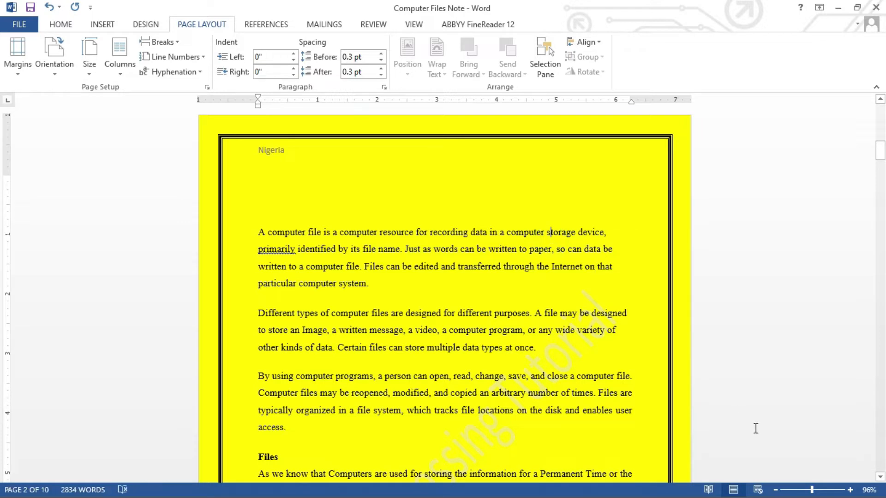
{"action": "left_click", "coordinate": [777, 490]}
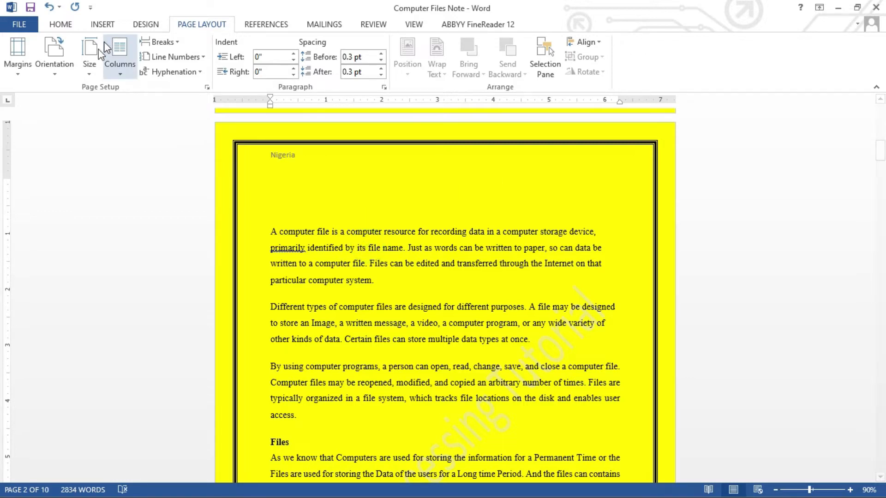
Step: Try landscape orientation on the whole document and return it to portrait
{"action": "left_click", "coordinate": [54, 58]}
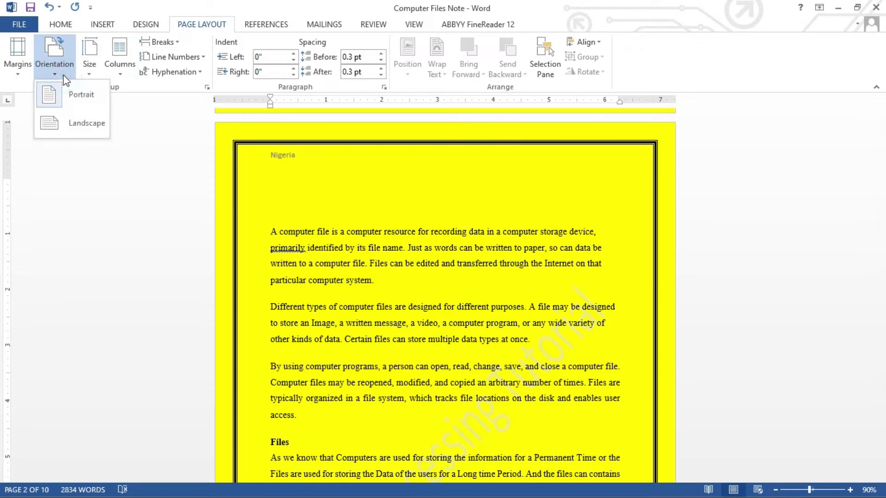
{"action": "left_click", "coordinate": [70, 121]}
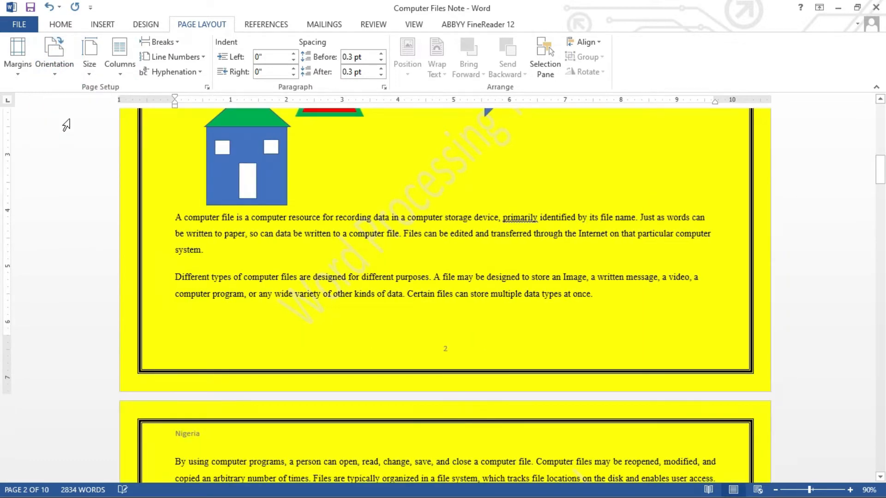
{"action": "left_click", "coordinate": [54, 77]}
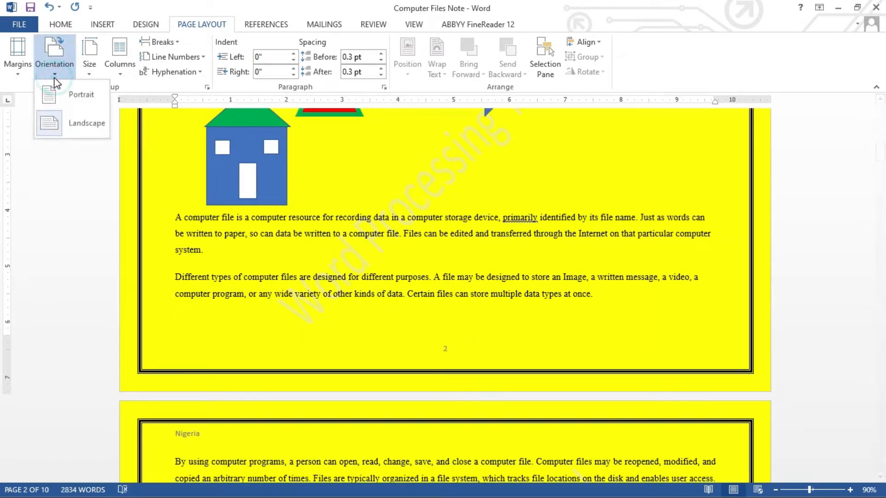
{"action": "left_click", "coordinate": [56, 94]}
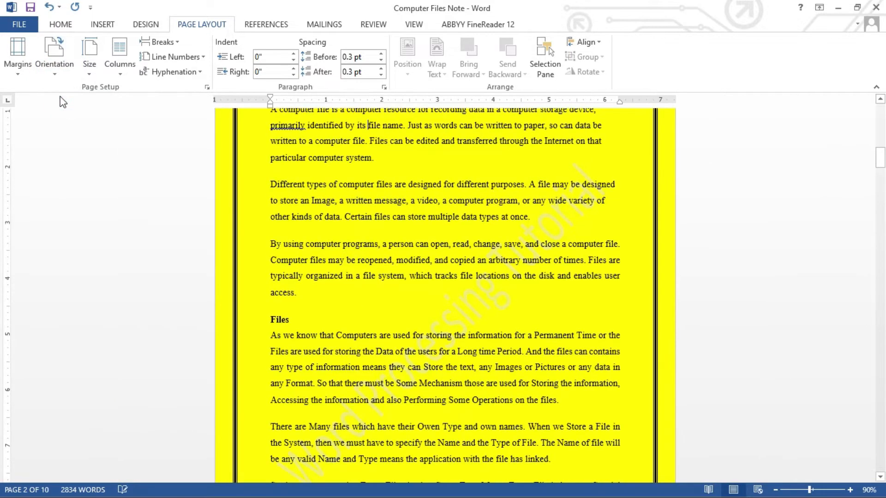
Step: Insert a Next Page section break on the empty line beside the house drawing at the end of page 1
{"action": "left_click_drag", "start_coordinate": [881, 157], "coordinate": [3, 165]}
{"action": "left_click_drag", "start_coordinate": [880, 162], "coordinate": [1, 155]}
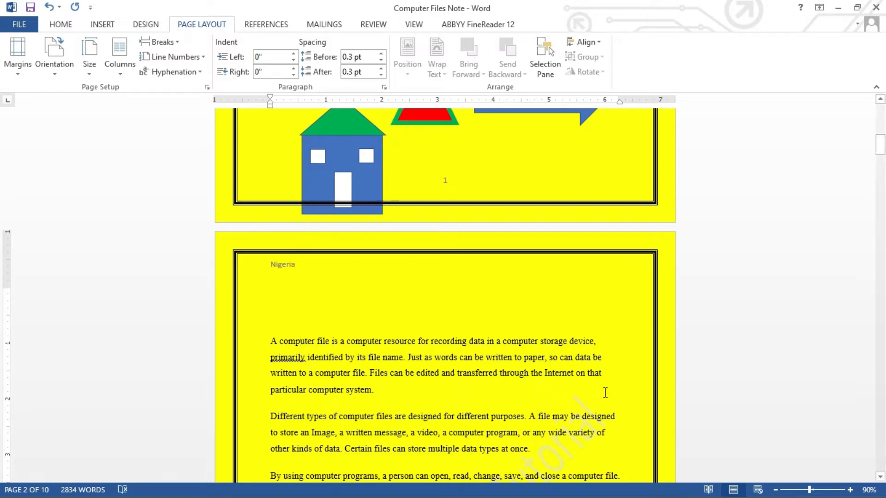
{"action": "left_click", "coordinate": [775, 490]}
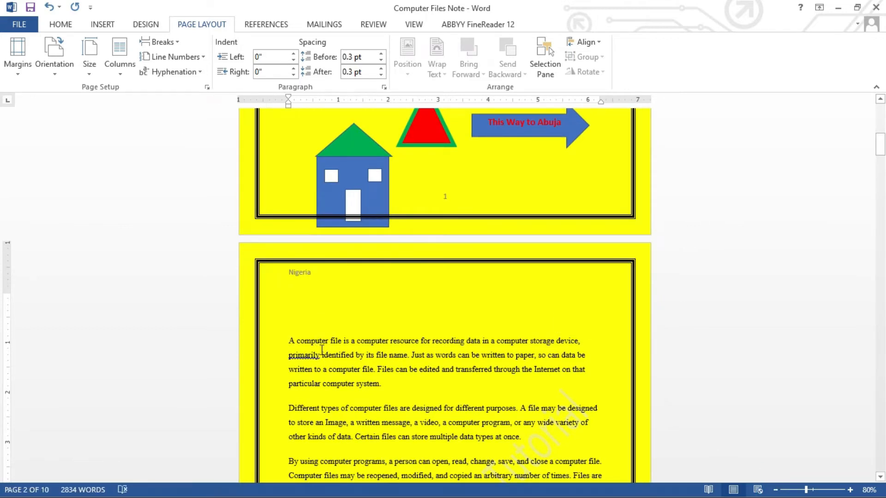
{"action": "left_click", "coordinate": [585, 161]}
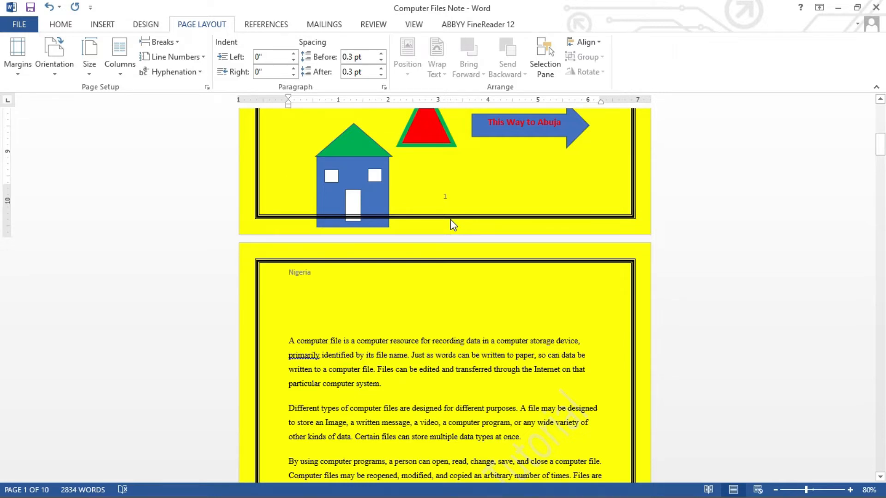
{"action": "left_click", "coordinate": [294, 166]}
{"action": "left_click", "coordinate": [180, 46]}
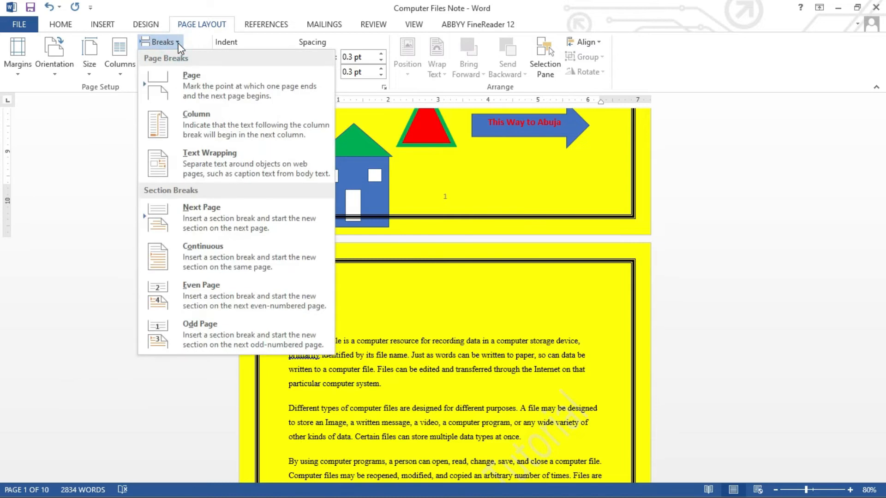
{"action": "left_click", "coordinate": [197, 219]}
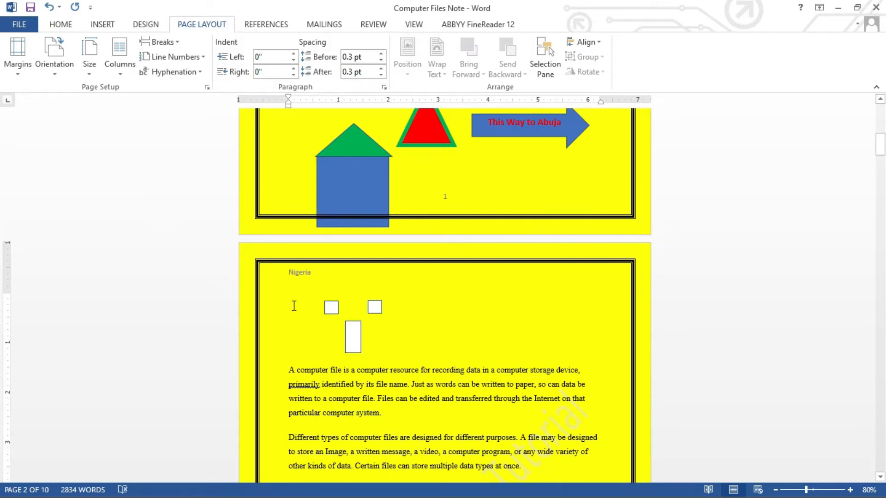
Step: Move the two white window squares and the door rectangle together from page 2 back onto the blue house on page 1
{"action": "left_click", "coordinate": [331, 314]}
{"action": "left_click", "coordinate": [375, 309], "text": "shift"}
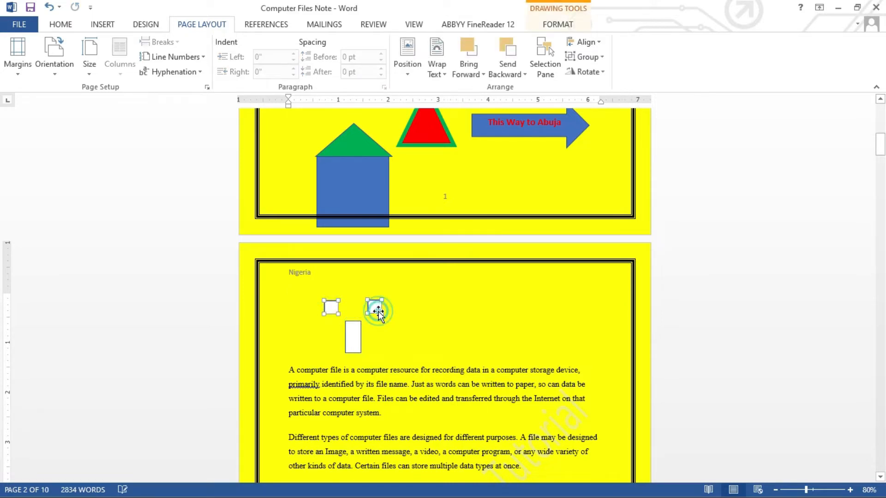
{"action": "left_click", "coordinate": [353, 324], "text": "shift"}
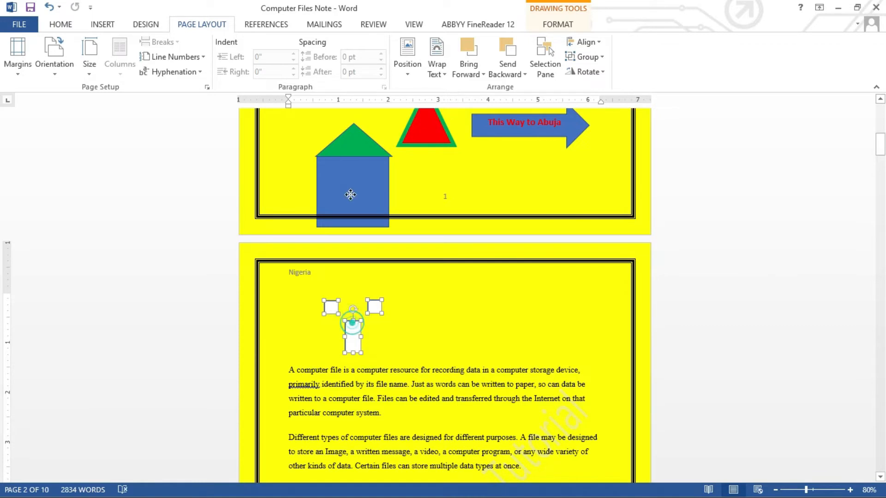
{"action": "left_click_drag", "start_coordinate": [351, 195], "coordinate": [350, 189]}
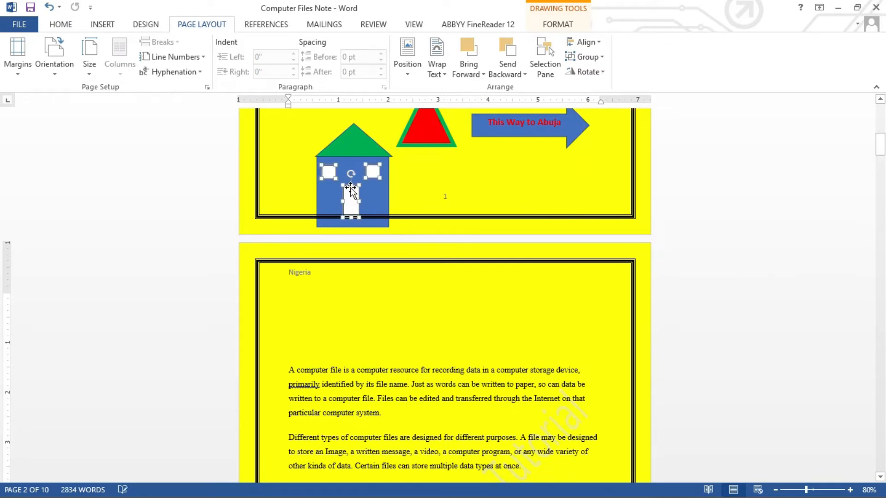
Step: Delete the blank lines above the paragraph starting "A computer file is a computer resource" on page 2
{"action": "left_click", "coordinate": [294, 316]}
{"action": "key", "text": "Delete"}
{"action": "key", "text": "Delete"}
{"action": "key", "text": "Delete"}
{"action": "key", "text": "Delete"}
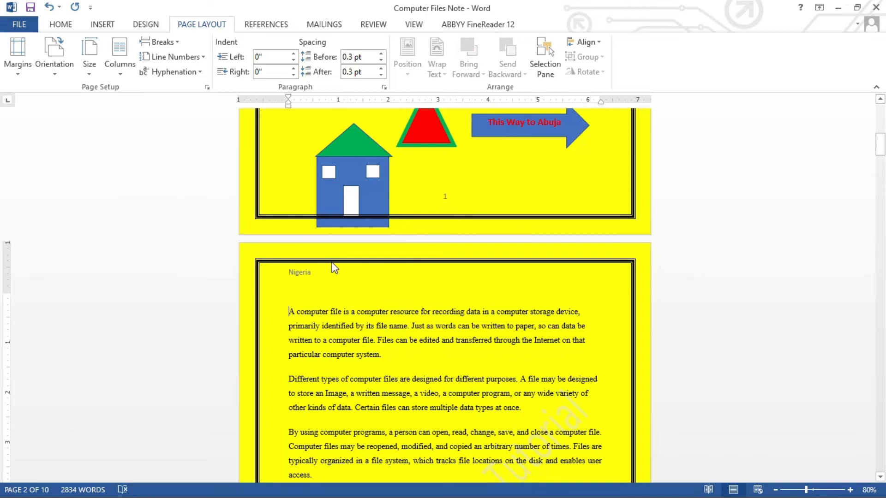
Step: Set the section starting on page 2 to landscape orientation and compare it with page 1
{"action": "left_click", "coordinate": [55, 74]}
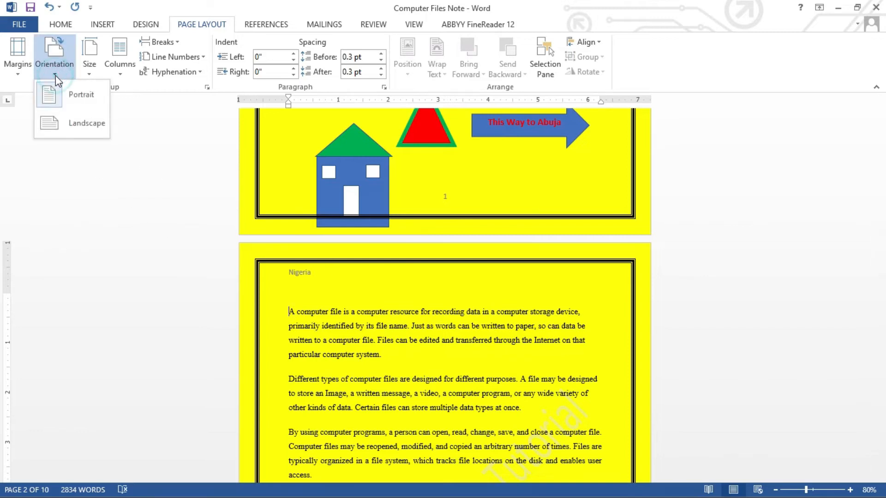
{"action": "left_click", "coordinate": [68, 122]}
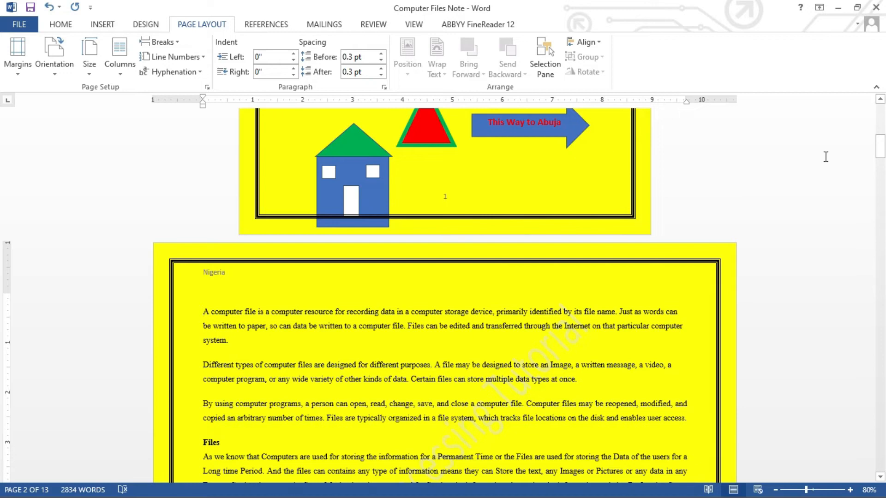
{"action": "mouse_move", "coordinate": [881, 152]}
{"action": "left_mouse_down"}
{"action": "mouse_move", "coordinate": [884, 236]}
{"action": "mouse_move", "coordinate": [883, 147]}
{"action": "left_mouse_up"}
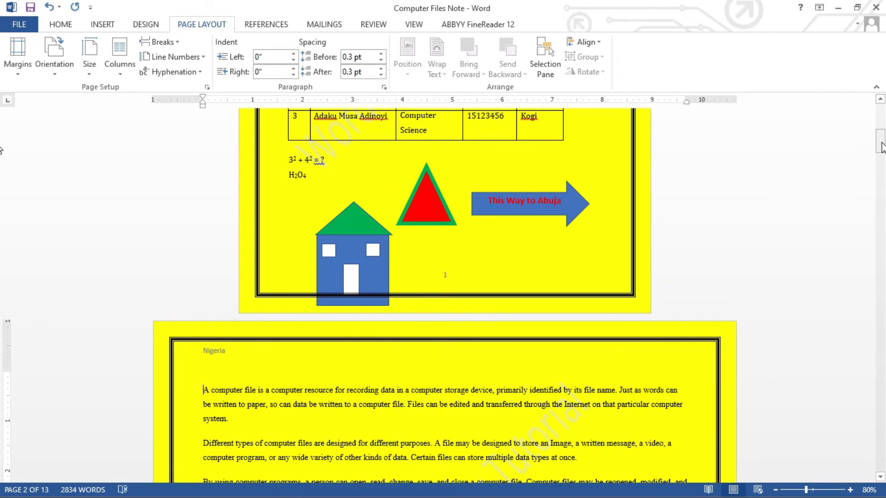
Step: Insert a Next Page section break after the paragraph ending "opened into the Paint Software" at the end of page 2
{"action": "left_click_drag", "start_coordinate": [882, 147], "coordinate": [884, 174]}
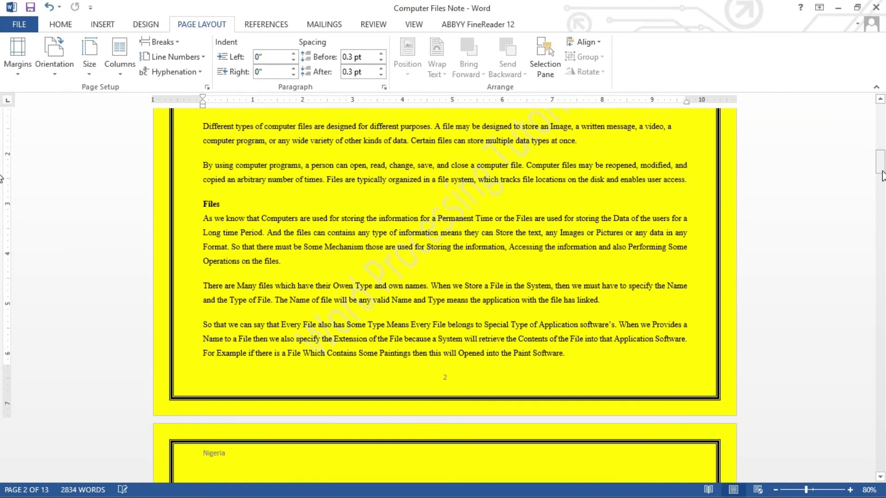
{"action": "left_click", "coordinate": [579, 354]}
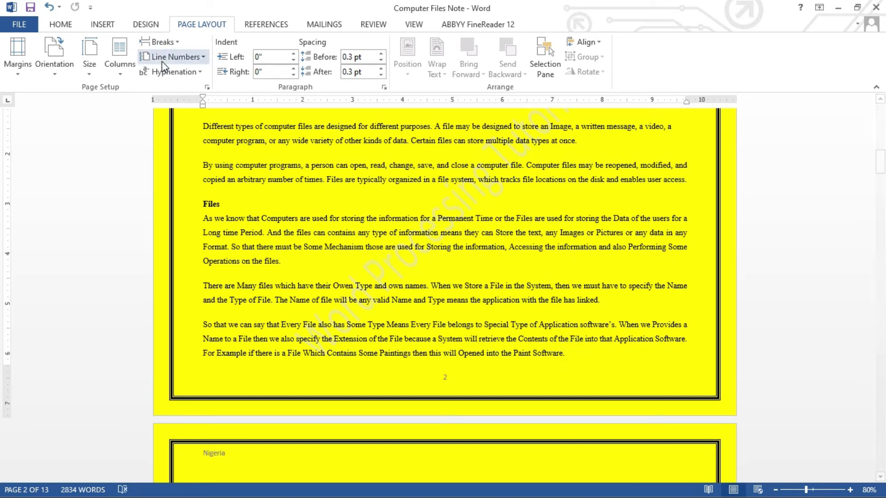
{"action": "left_click", "coordinate": [180, 44]}
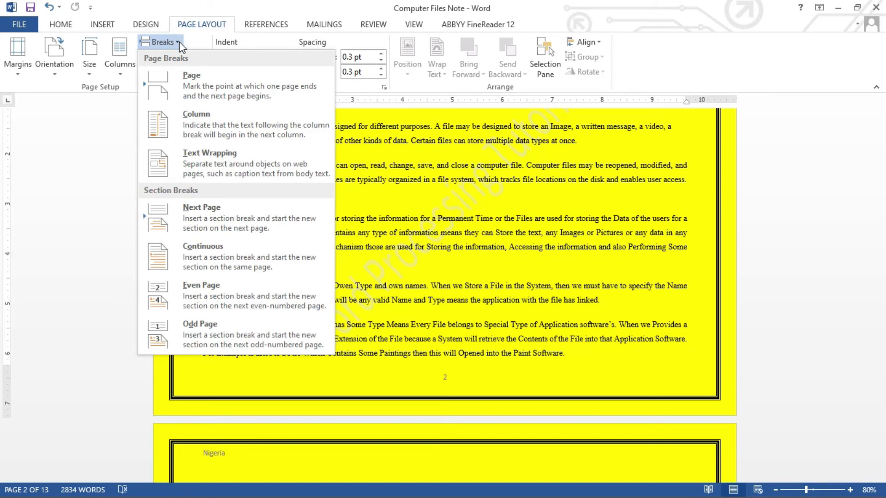
{"action": "left_click", "coordinate": [200, 209]}
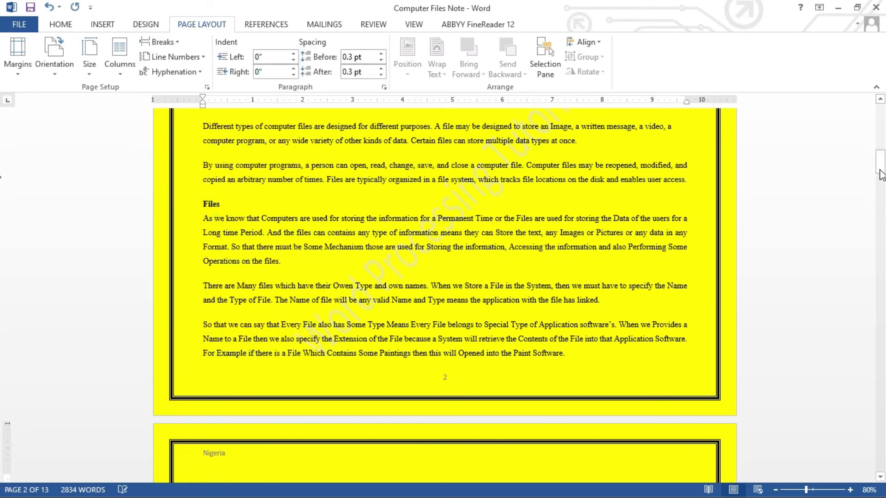
Step: Delete the blank space above the "Types of Files" heading on page 3 and set the section starting there to portrait orientation
{"action": "left_click_drag", "start_coordinate": [881, 178], "coordinate": [882, 180]}
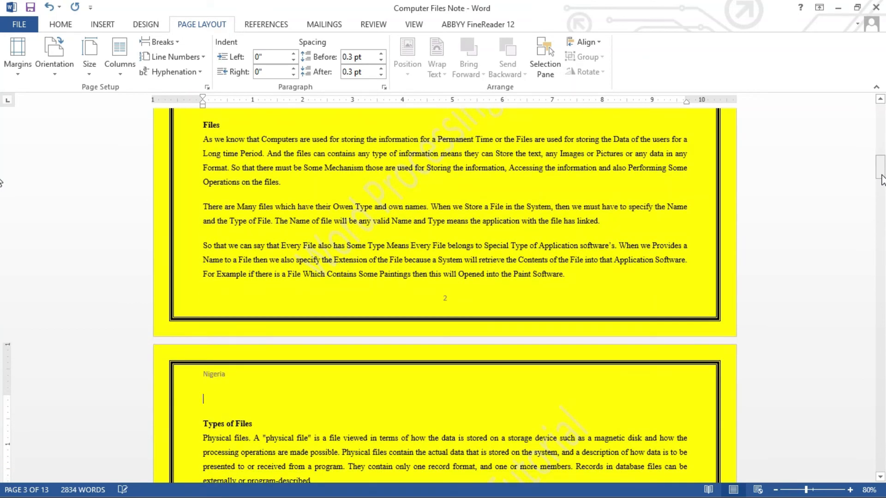
{"action": "key", "text": "Delete"}
{"action": "key", "text": "Delete"}
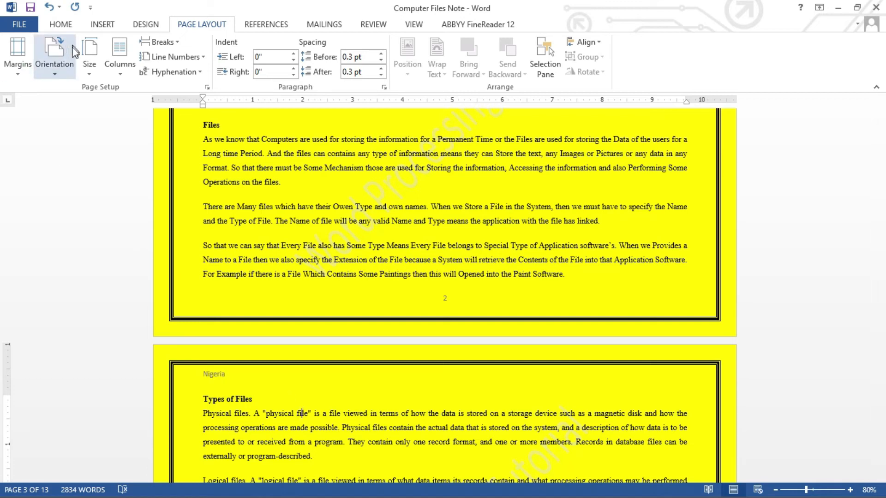
{"action": "left_click", "coordinate": [53, 60]}
{"action": "left_click", "coordinate": [54, 96]}
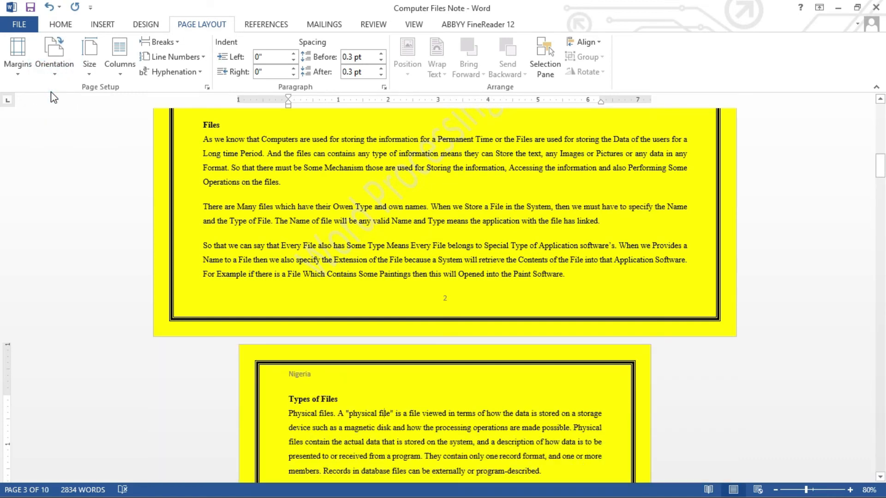
Step: Zoom out to 50% and compare the page orientations of pages 1, 2 and 3
{"action": "left_click", "coordinate": [776, 490]}
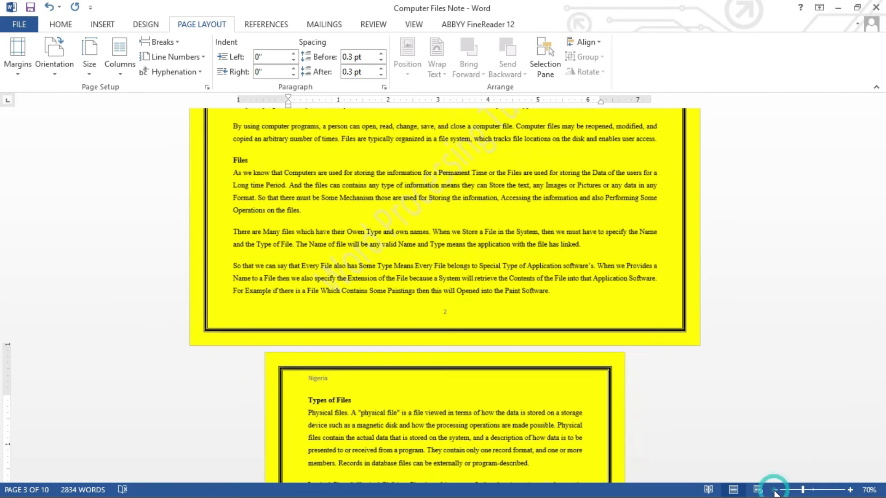
{"action": "left_click", "coordinate": [776, 490]}
{"action": "left_click_drag", "start_coordinate": [882, 165], "coordinate": [882, 161]}
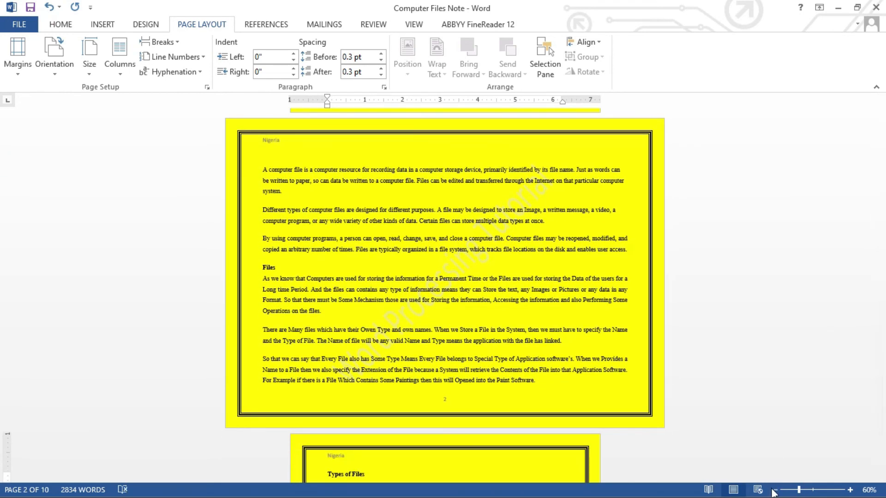
{"action": "left_click", "coordinate": [775, 490]}
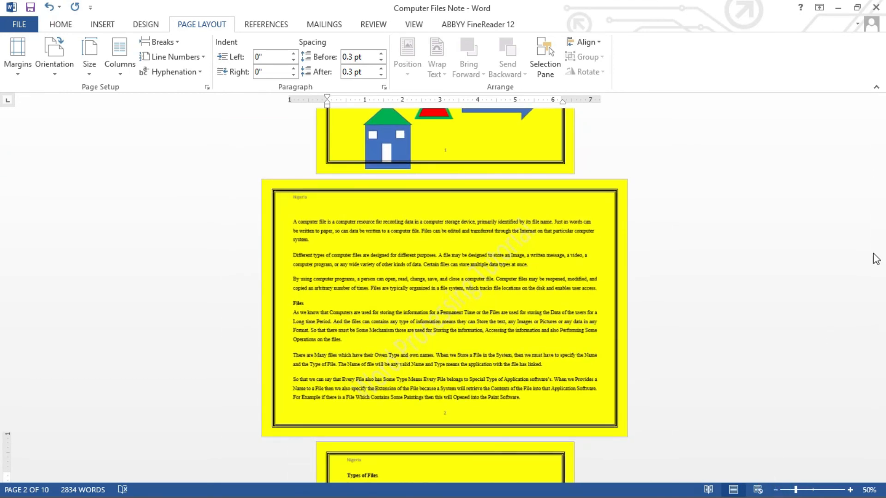
{"action": "left_click", "coordinate": [503, 146]}
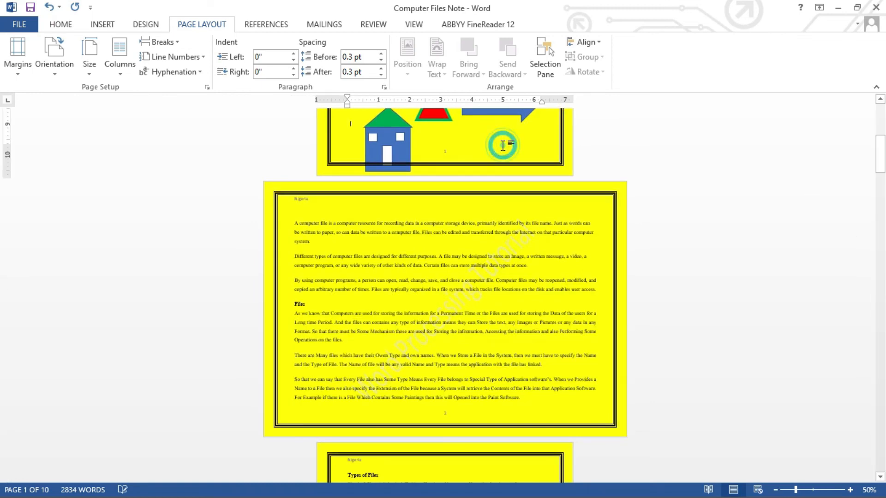
{"action": "left_click", "coordinate": [494, 212]}
{"action": "left_click", "coordinate": [496, 450]}
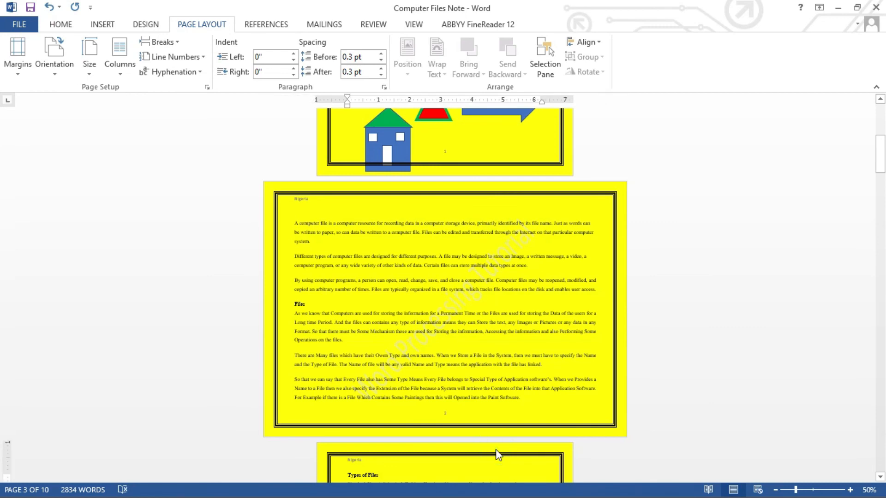
{"action": "left_click", "coordinate": [452, 412]}
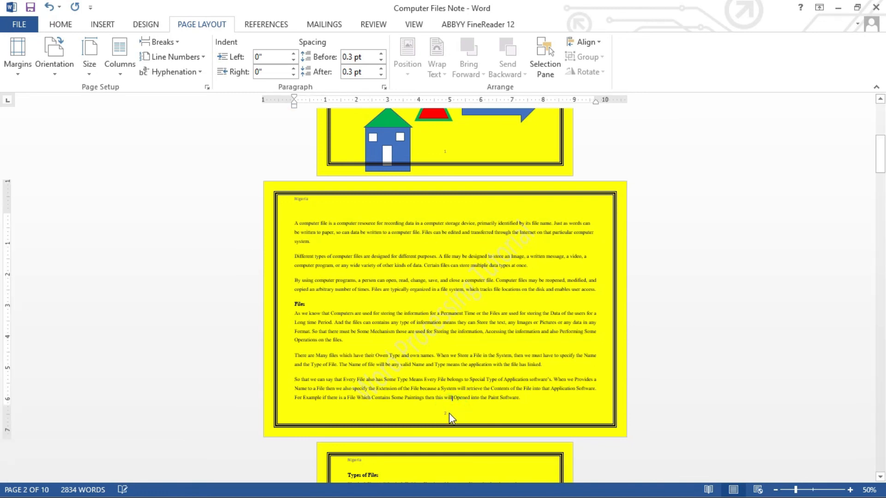